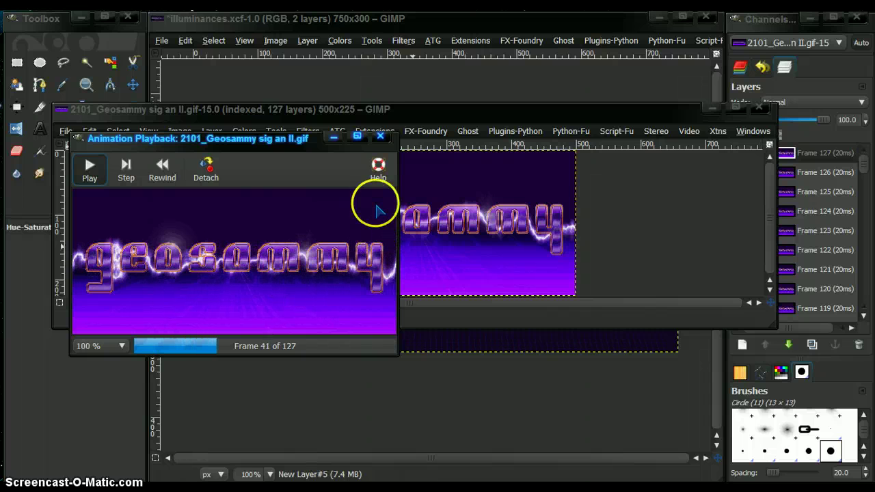
Stop and close the Geosammy GIF's animation playback preview
left_click(381, 136)
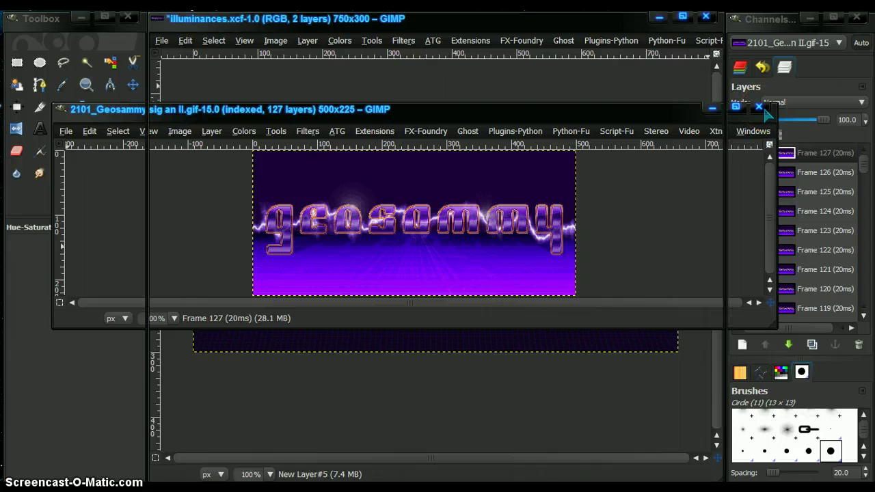
With illuminances in front, launch Filters > Will's Script Pack > Lightning Bolt
left_click(404, 40)
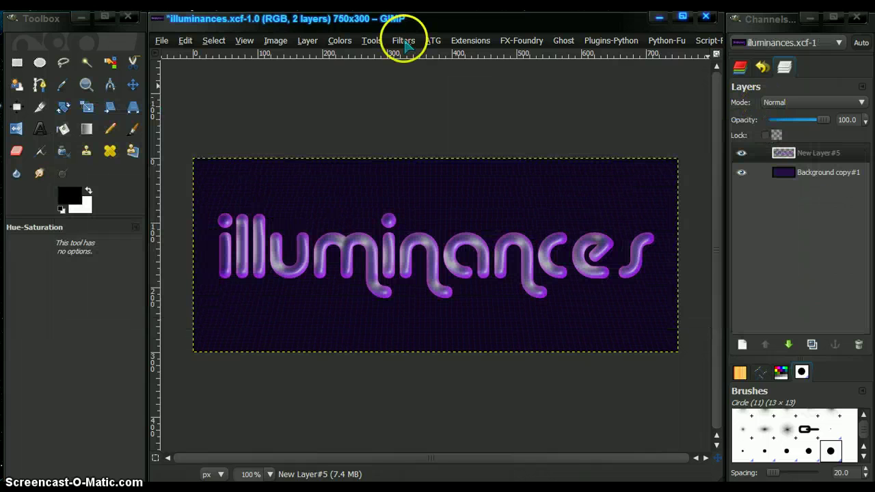
left_click(404, 40)
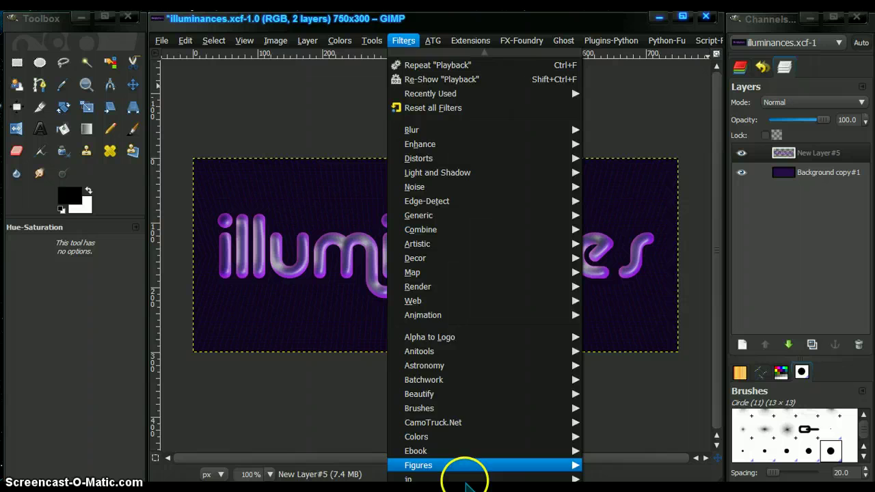
scroll(461, 479, "down", 1)
scroll(461, 479, "down", 6)
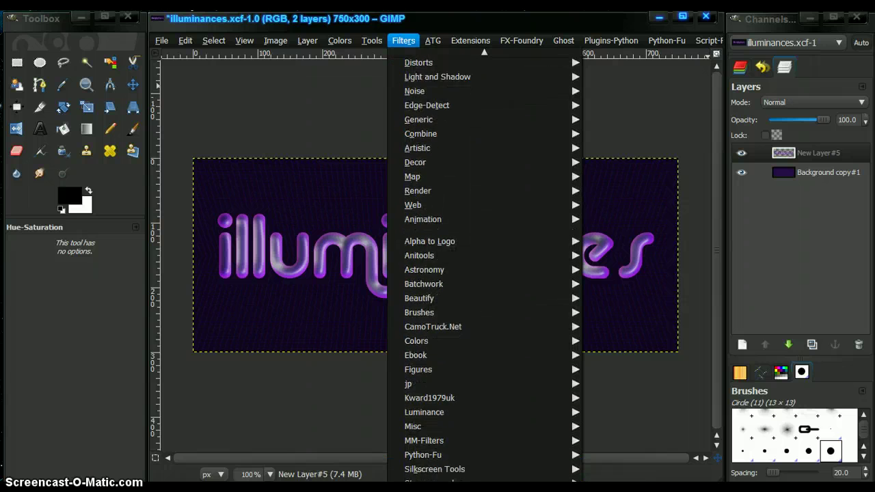
scroll(461, 479, "down", 2)
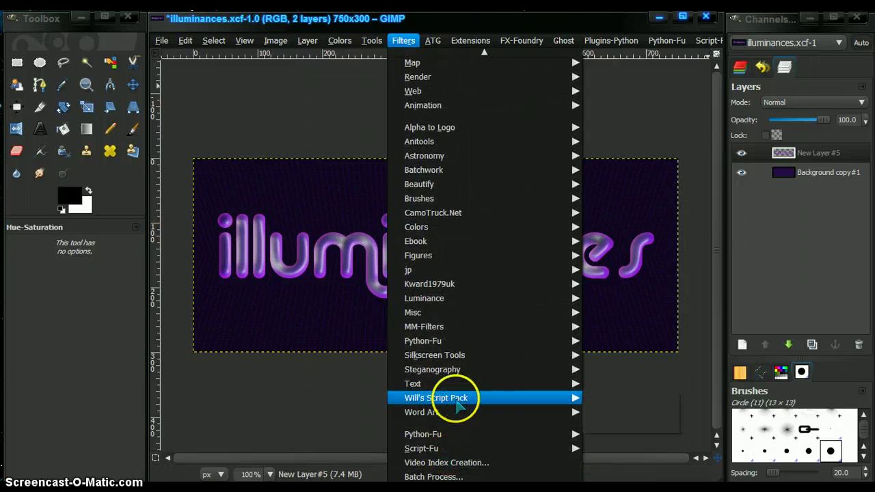
mouse_move(412, 398)
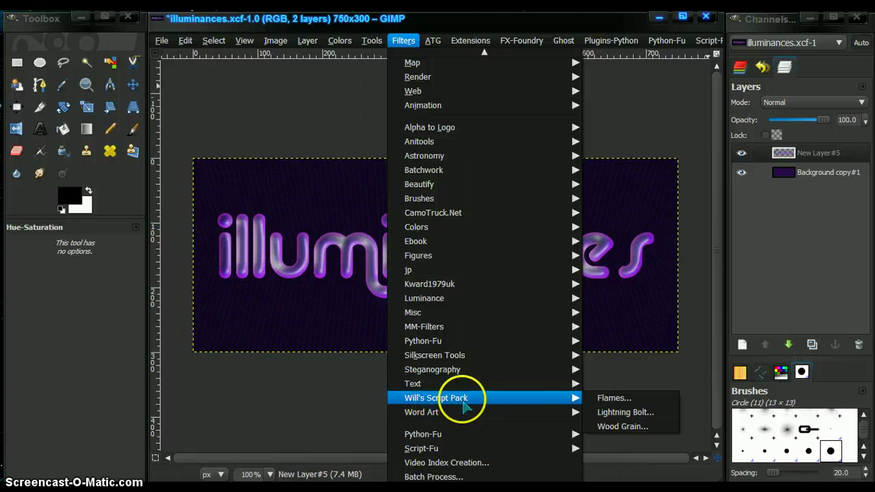
left_click(617, 413)
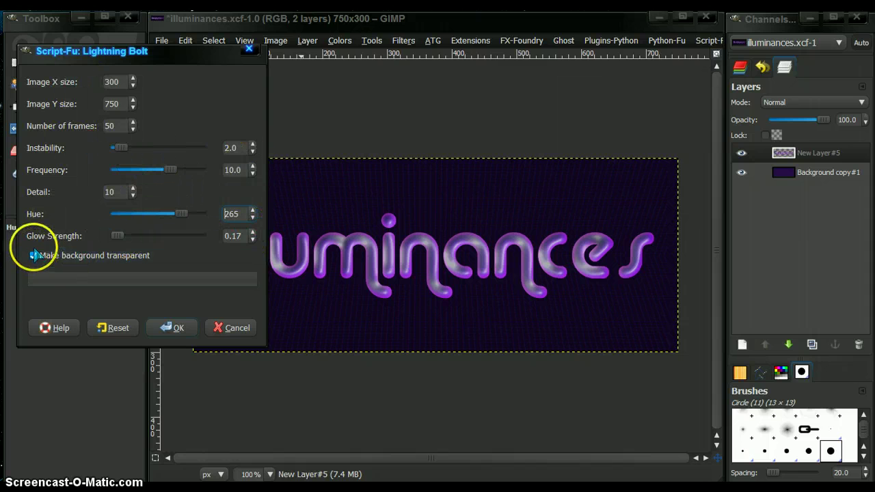
Enable Make background transparent for the 300x750, 50-frame, hue 265, glow 0.17 bolt
left_click(33, 256)
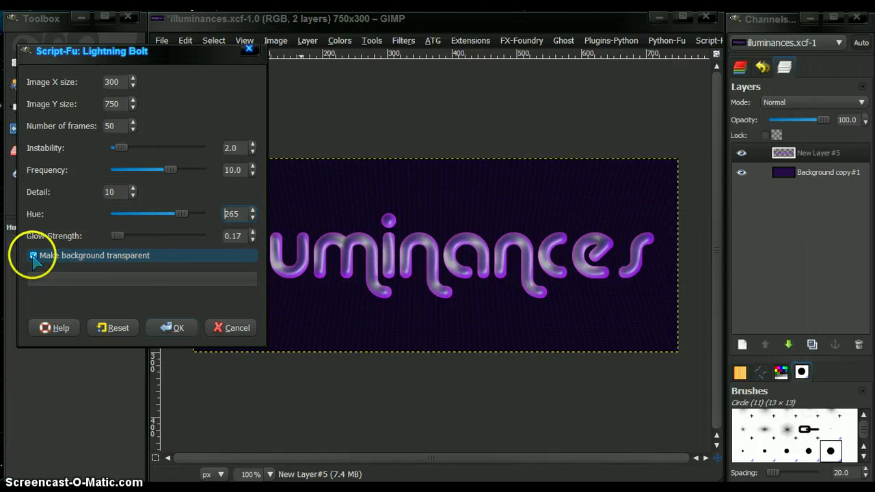
Render the lightning bolt, then rotate the new image 90° clockwise to 750x300
left_click(173, 328)
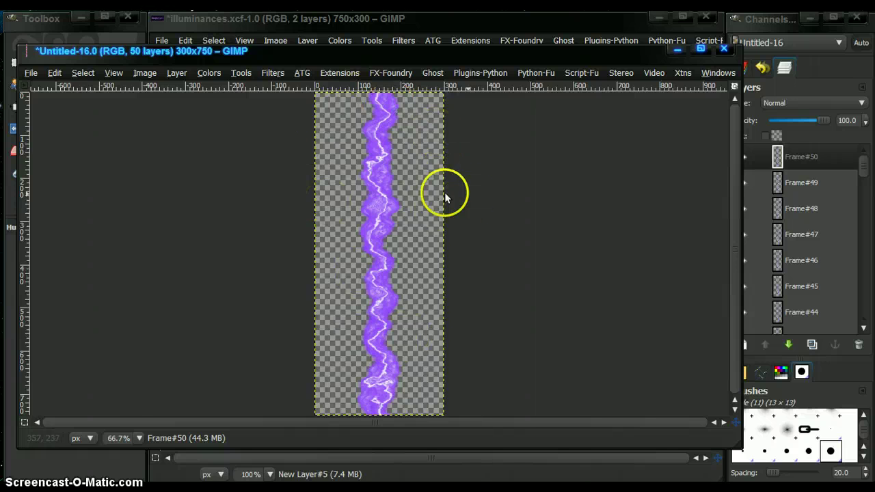
left_click(143, 76)
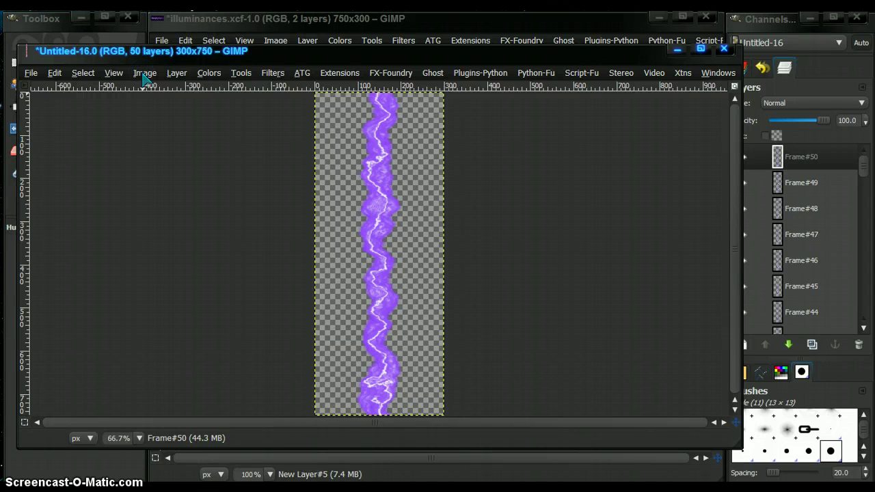
mouse_move(177, 118)
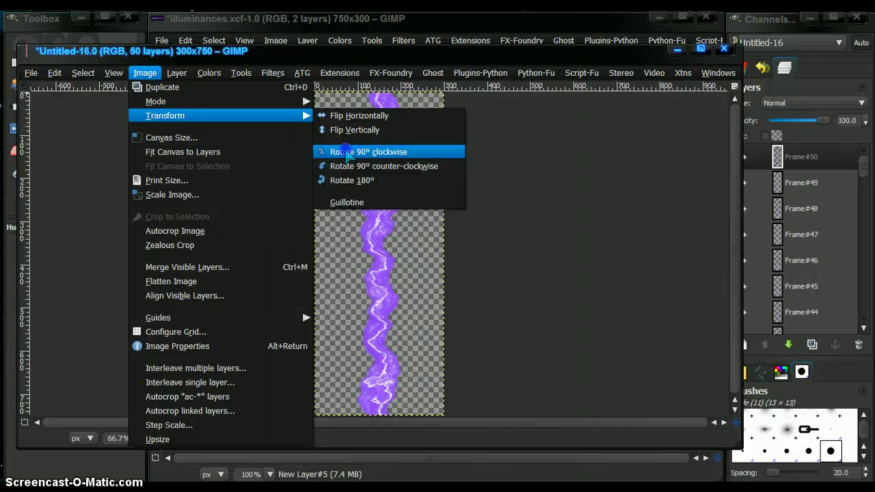
left_click(347, 152)
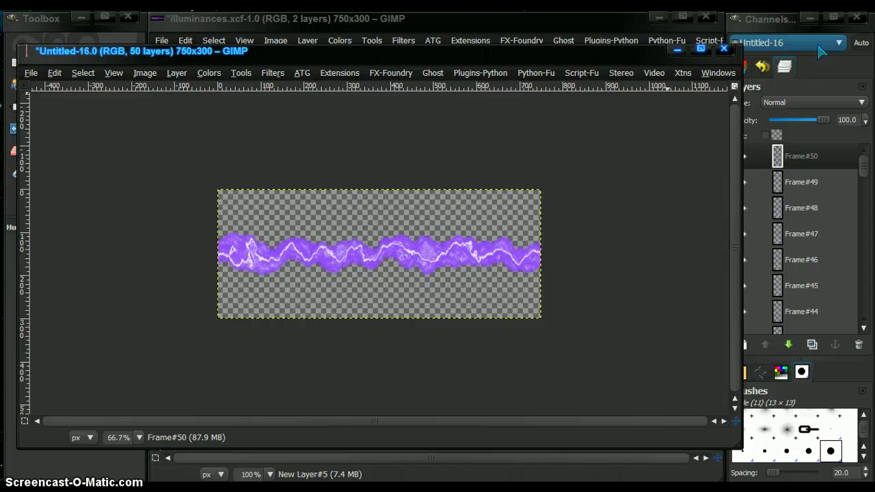
Add a transparent layer named BG and lower it beneath Frame#1 to the bottom
left_click(778, 23)
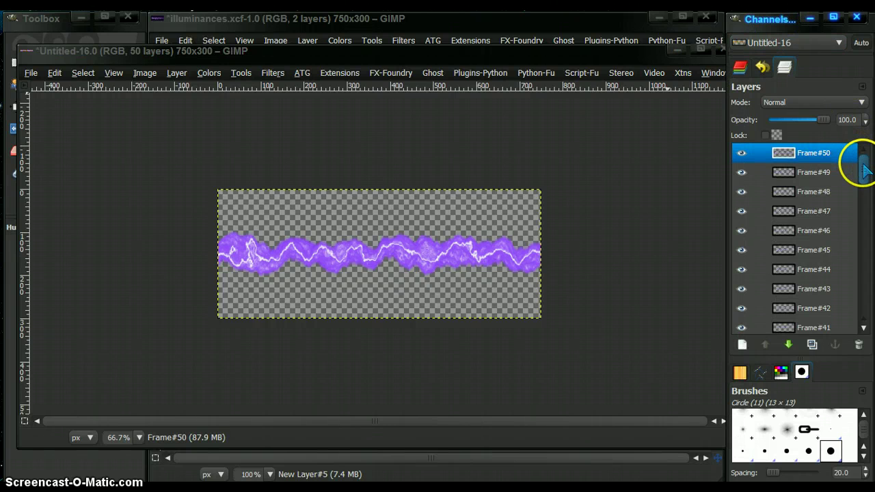
left_click_drag(864, 171, 864, 202)
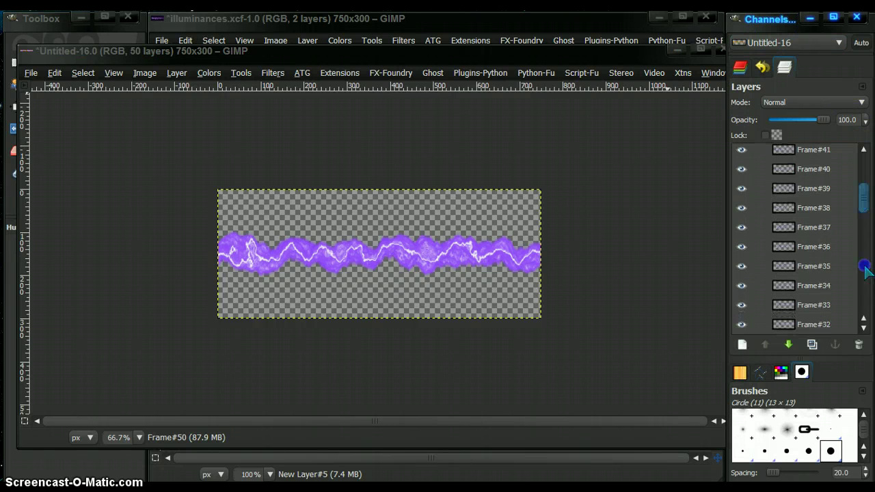
left_click_drag(864, 269, 860, 293)
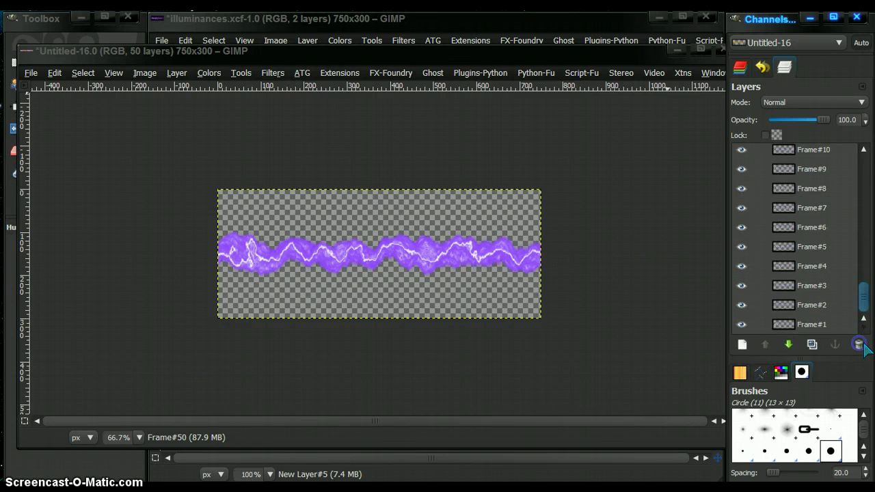
right_click(785, 324)
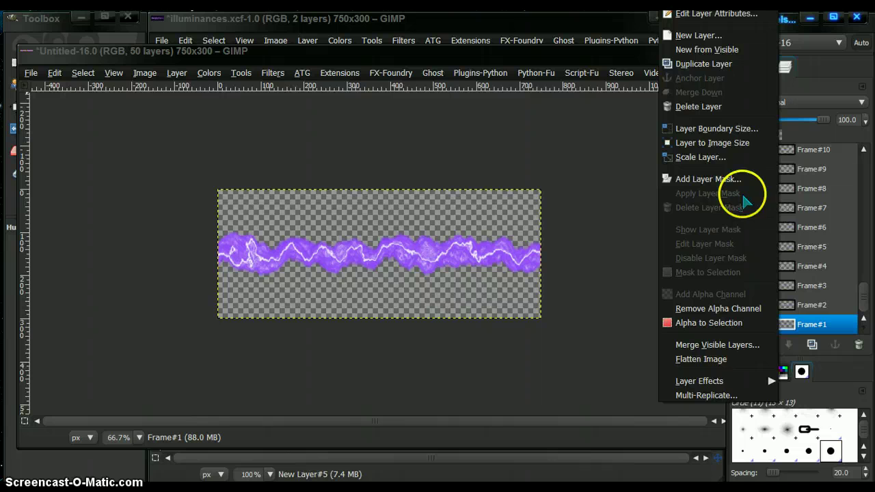
left_click(691, 35)
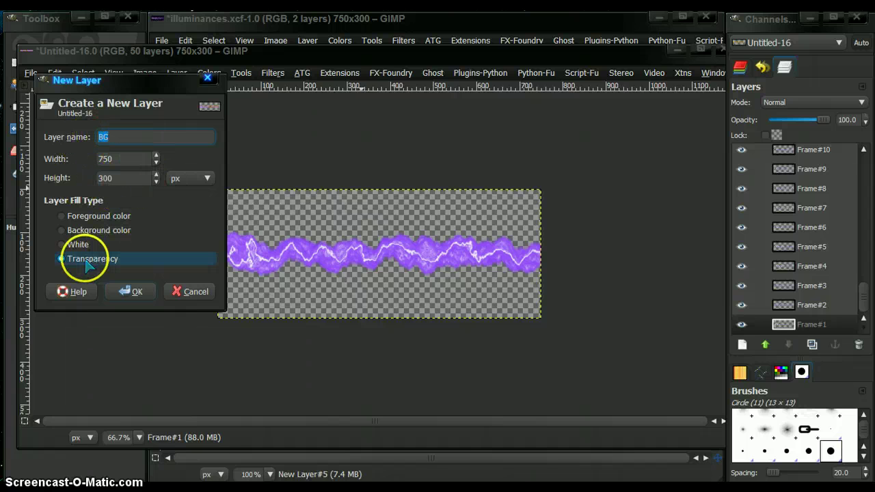
left_click(132, 293)
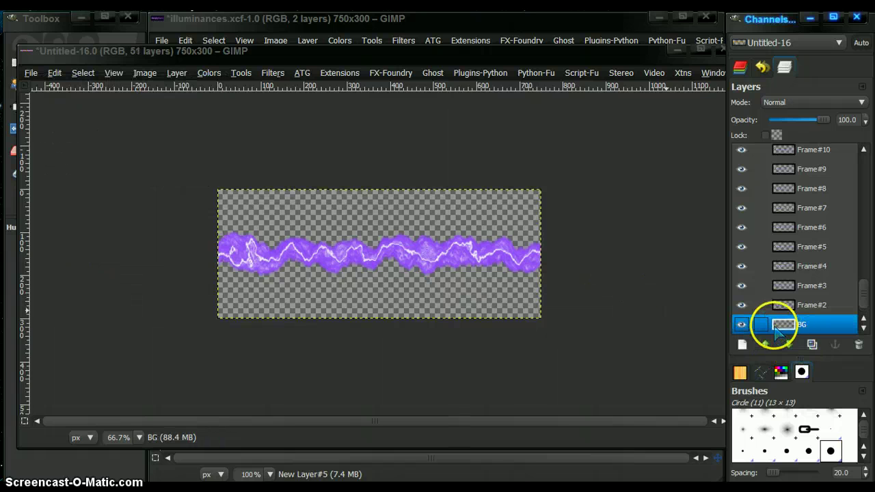
left_click(789, 346)
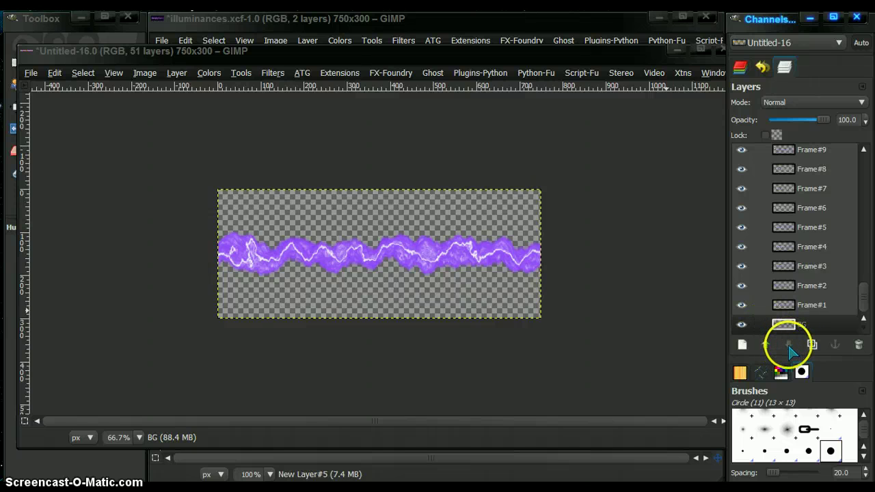
left_click(783, 327)
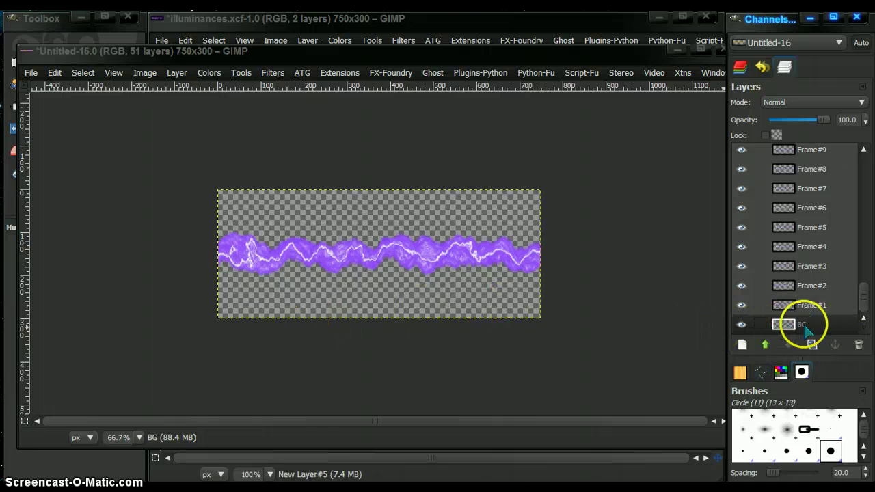
Copy the Background copy#1 layer from illuminances.xcf
left_click(265, 25)
left_click(793, 172)
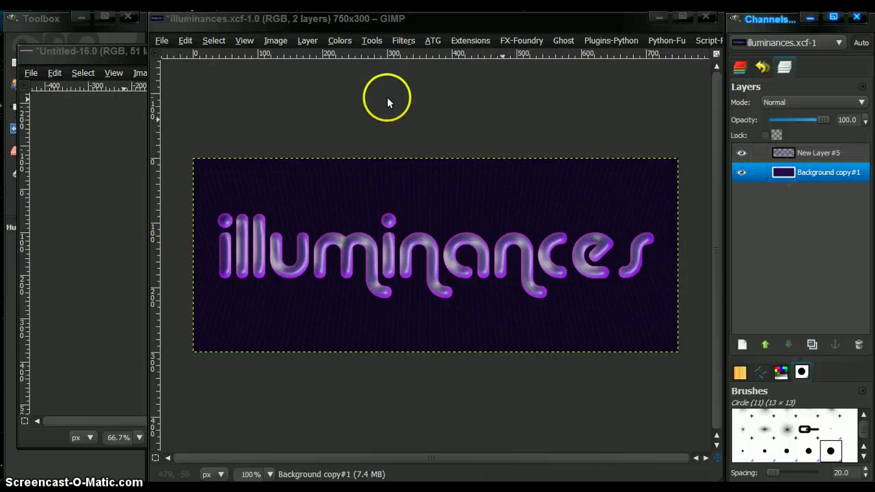
left_click(184, 40)
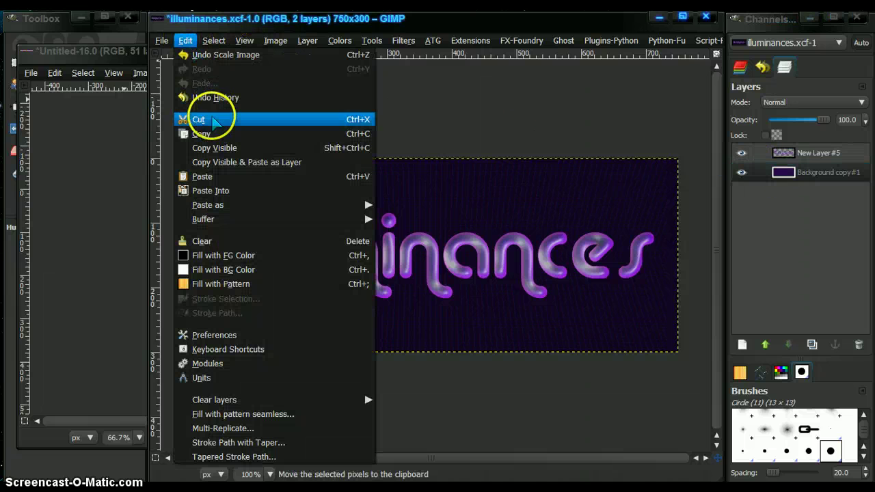
left_click(199, 136)
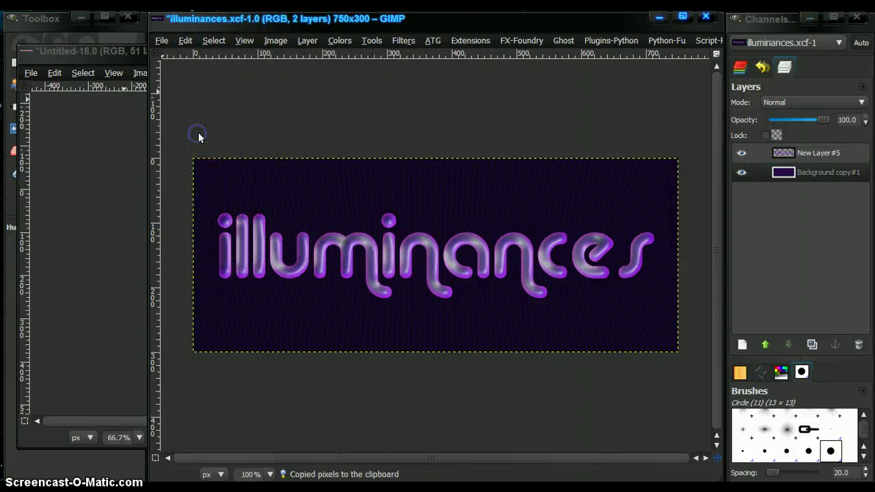
Paste the purple background into the lightning image and anchor it onto BG
left_click(68, 50)
left_click(74, 171)
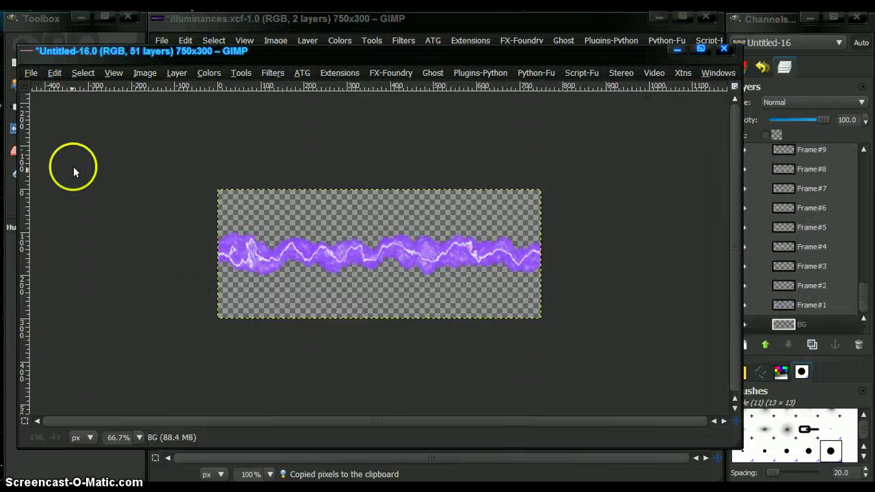
left_click(54, 73)
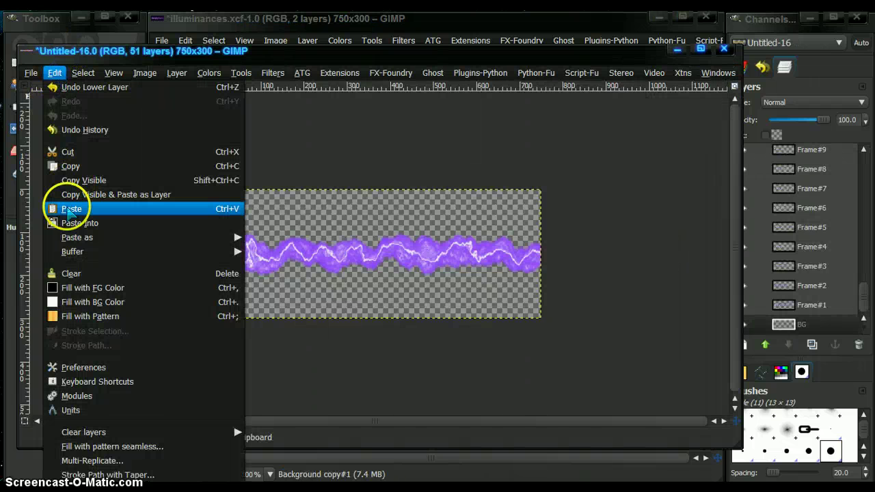
left_click(66, 212)
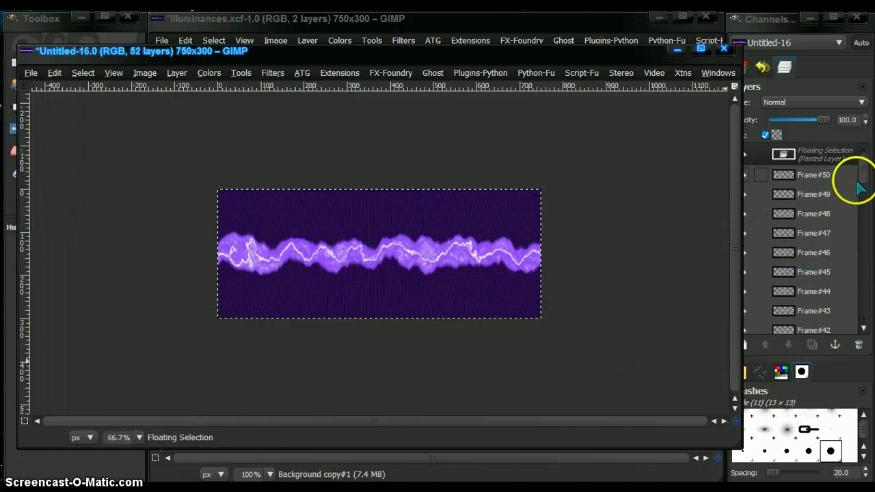
left_click(174, 73)
left_click(182, 130)
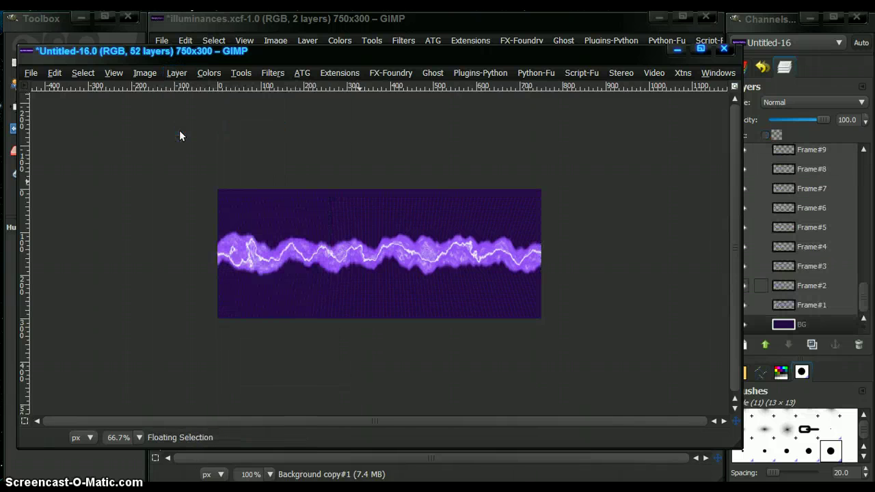
left_click(803, 324)
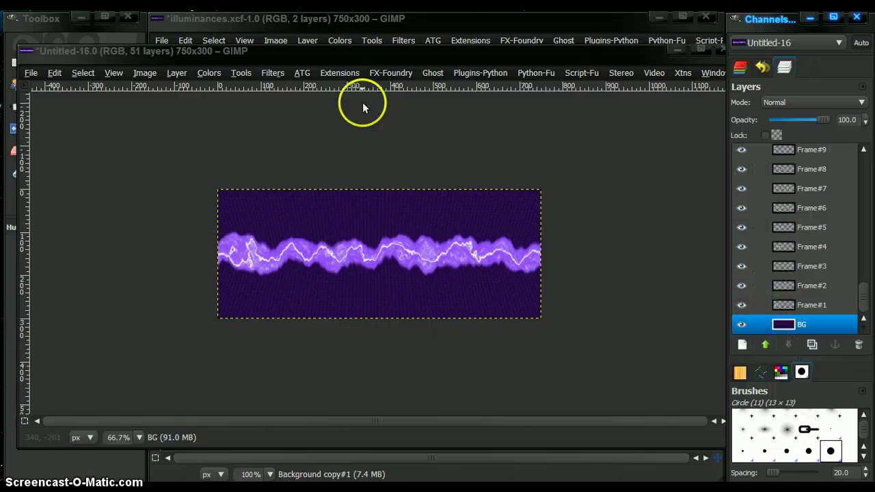
Apply Filters > Animation > Combine background to merge the backdrop into Frame#1–Frame#50
left_click(265, 94)
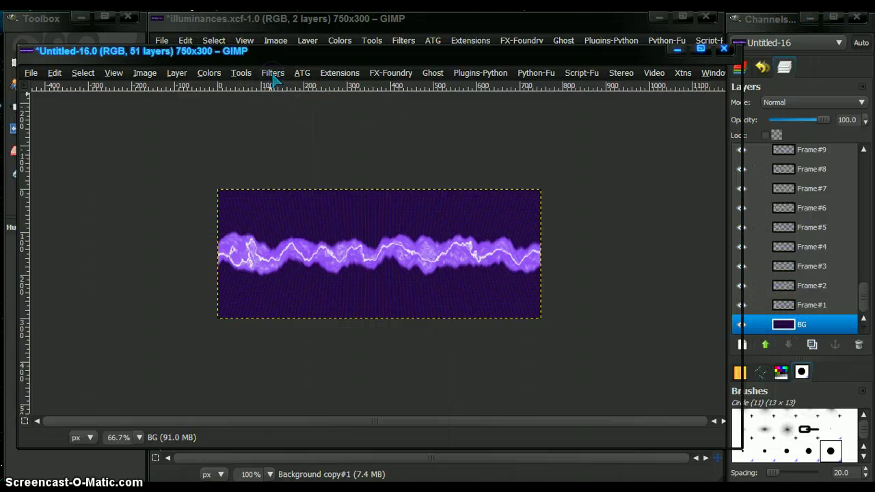
left_click(272, 74)
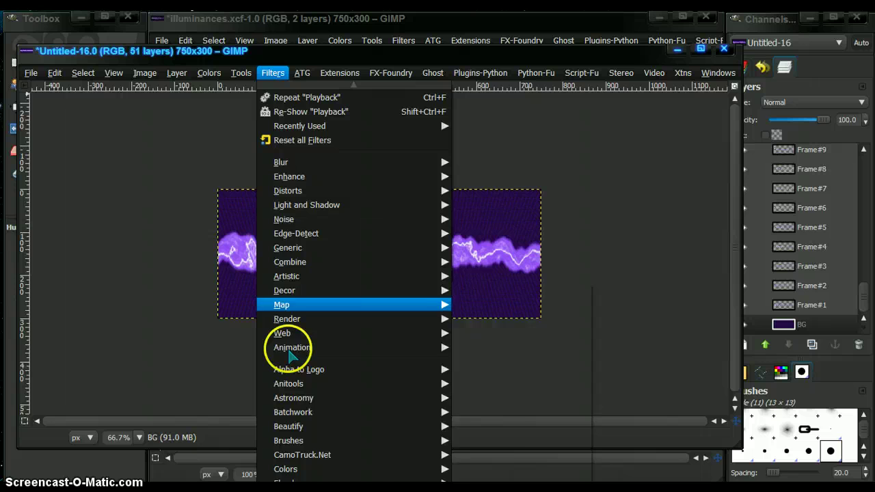
mouse_move(289, 350)
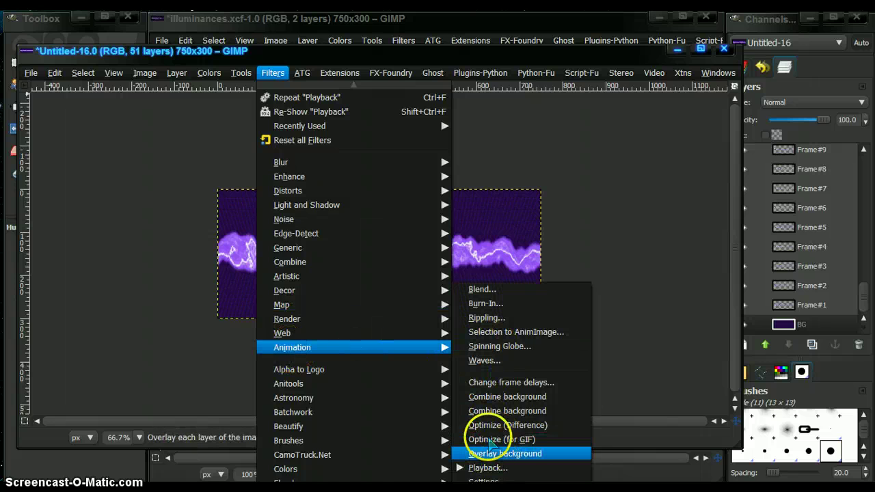
left_click(485, 411)
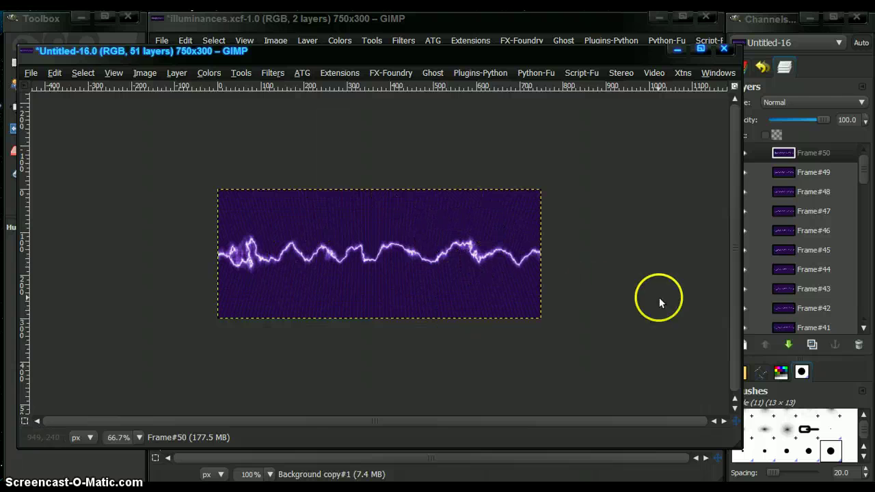
Clear the BG layer to transparency with Edit > Clear, then raise illuminances.xcf
left_click_drag(865, 174, 865, 301)
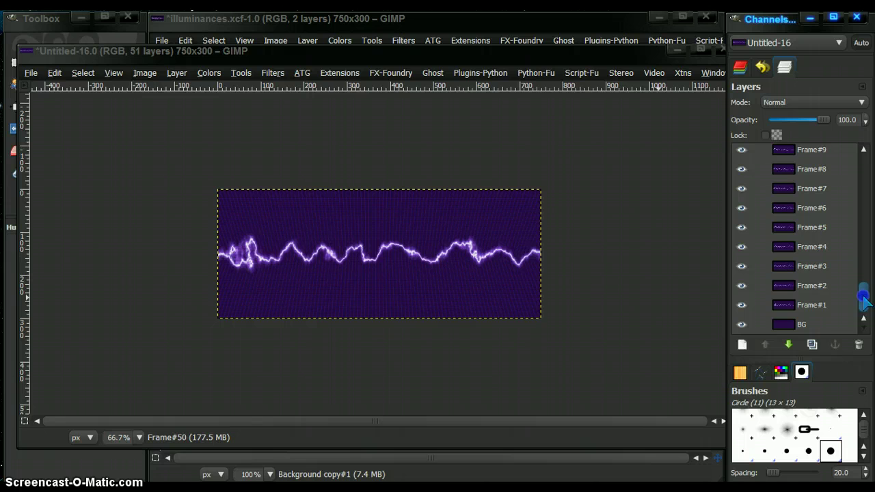
left_click(792, 326)
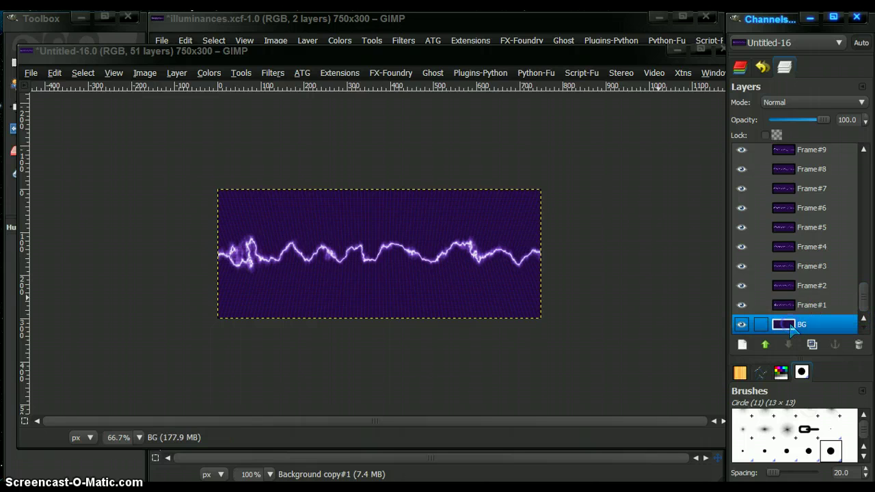
left_click(50, 74)
left_click(52, 73)
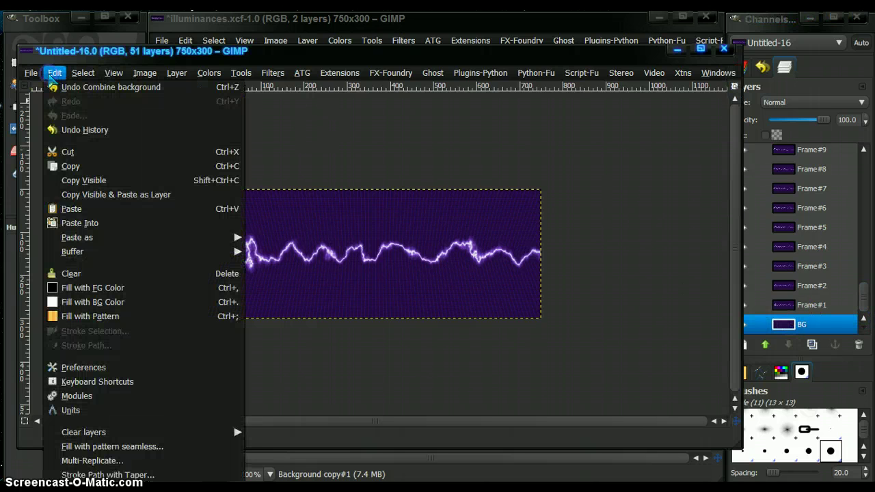
left_click(68, 274)
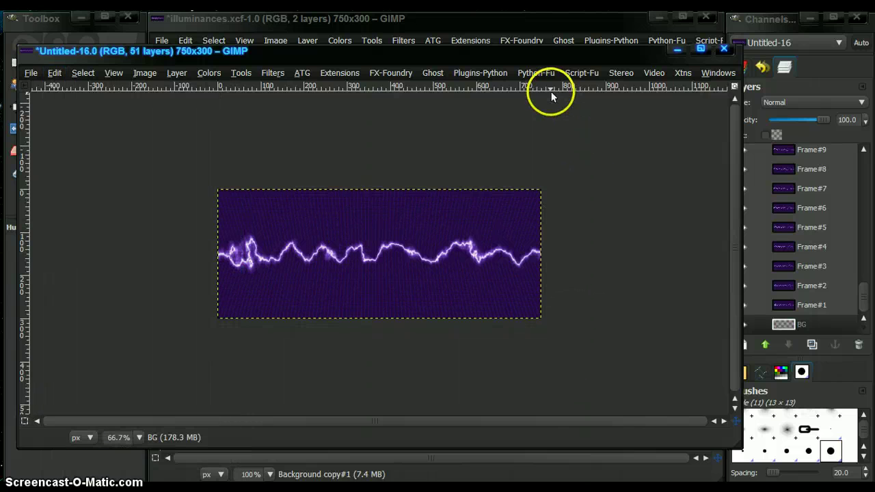
left_click(471, 22)
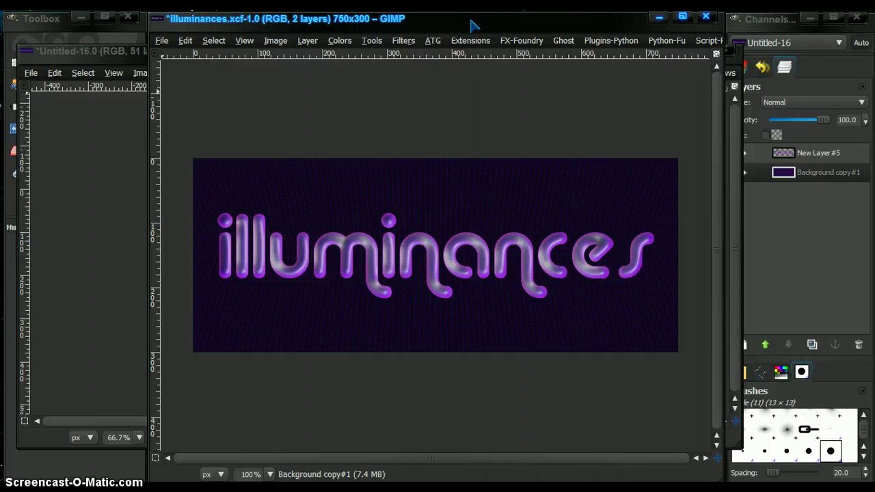
Copy the New Layer#5 text layer and switch back to the lightning image
left_click(775, 154)
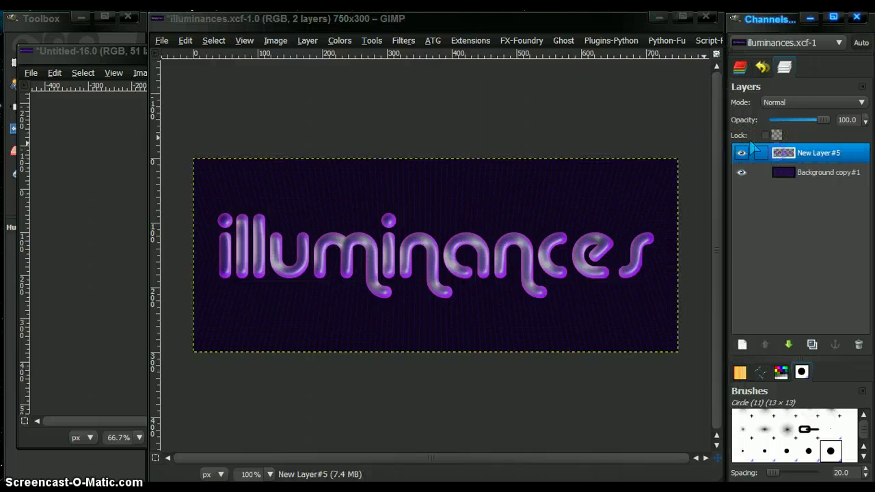
left_click(186, 40)
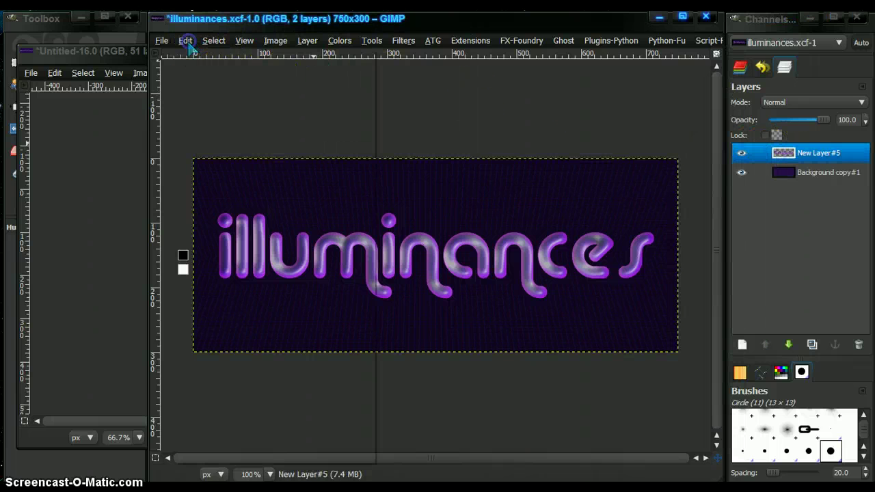
left_click(199, 135)
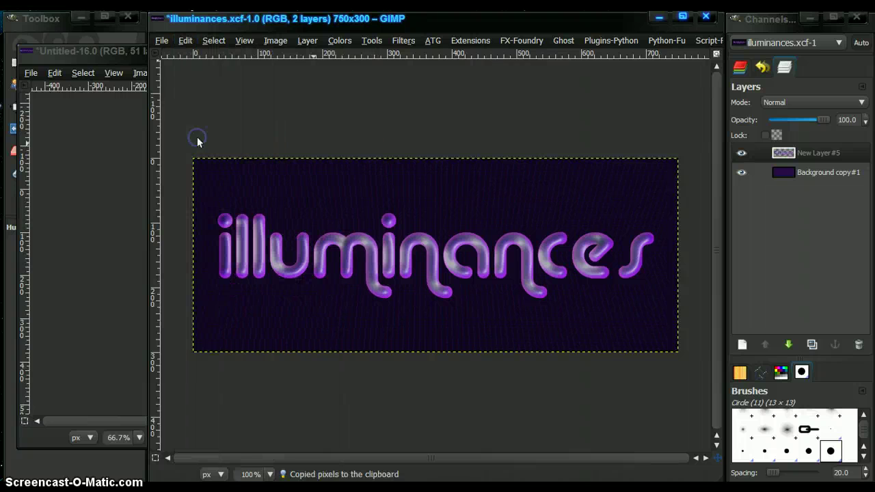
left_click(56, 74)
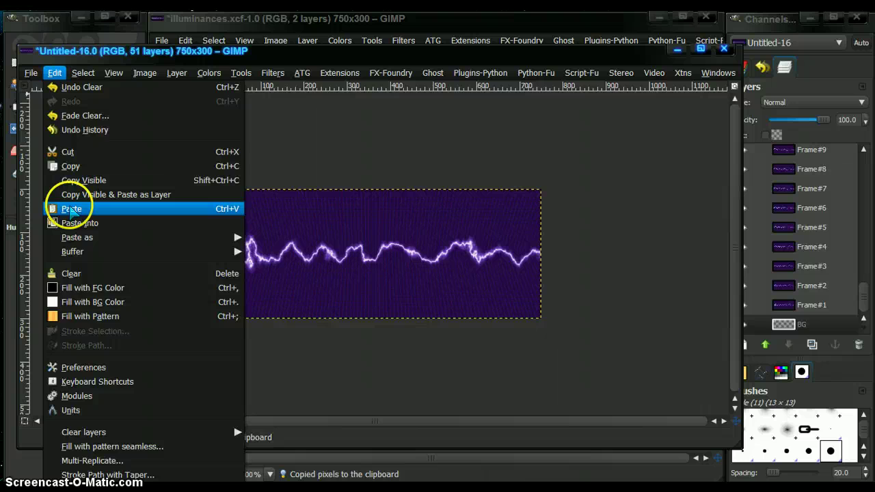
Paste the illuminances text into the animation and anchor it onto BG
left_click(70, 209)
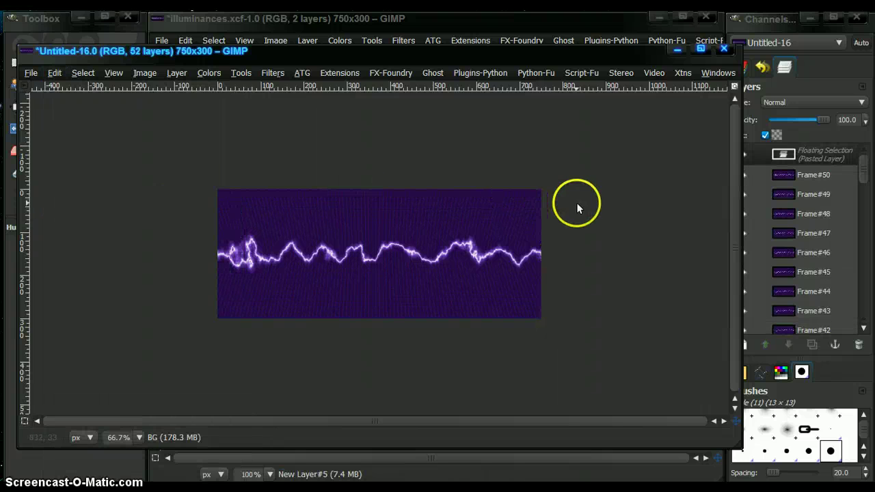
left_click(176, 74)
left_click(179, 130)
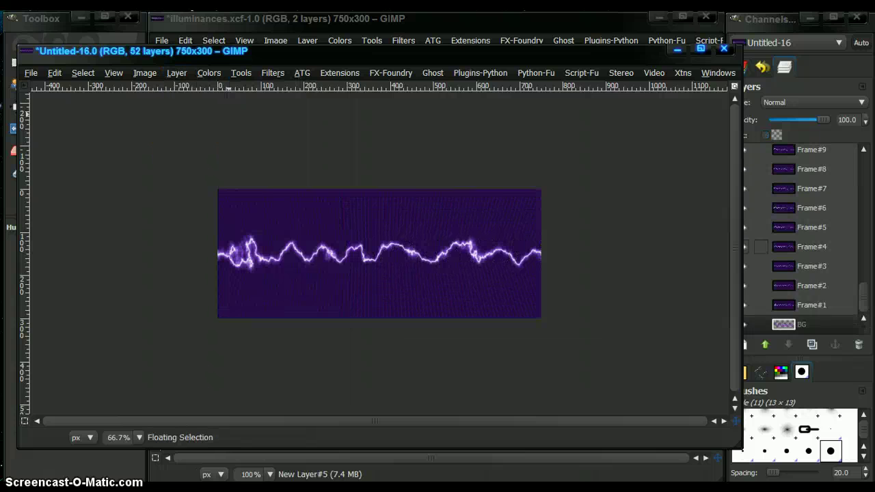
Drag the BG layer to the top of the stack above Frame#50
left_click_drag(784, 323, 790, 143)
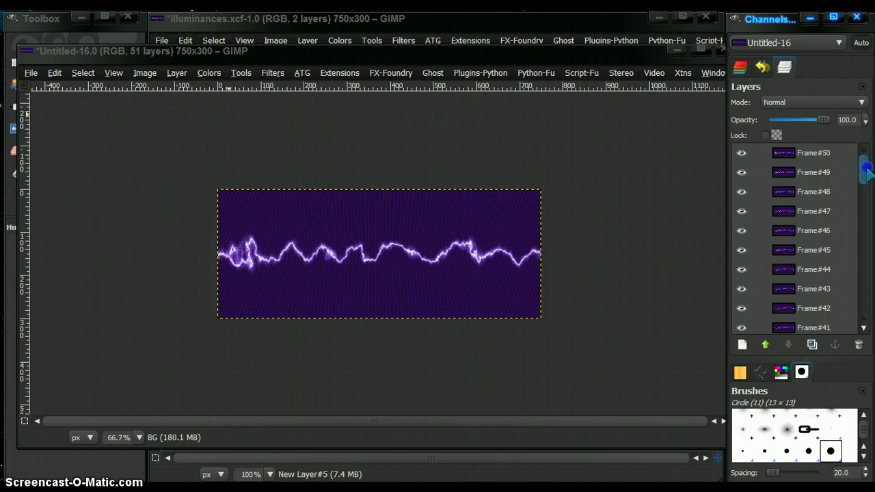
left_click_drag(867, 171, 867, 295)
left_click(782, 325)
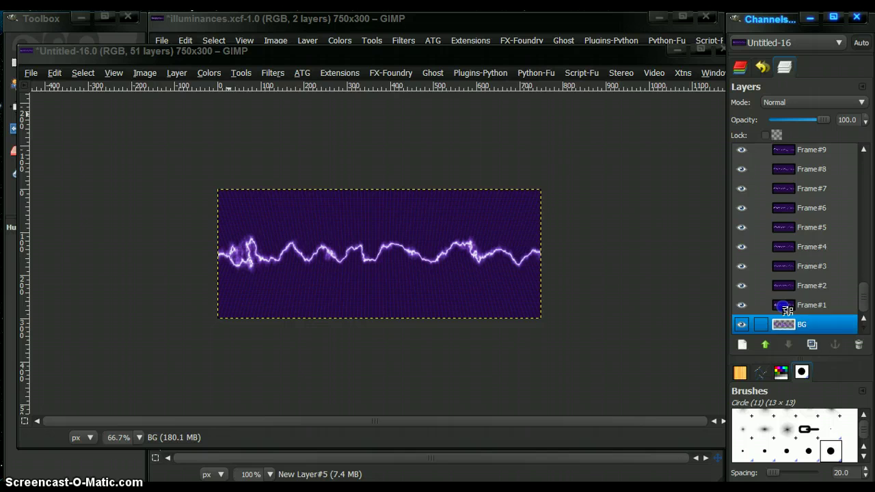
left_click_drag(787, 309, 793, 153)
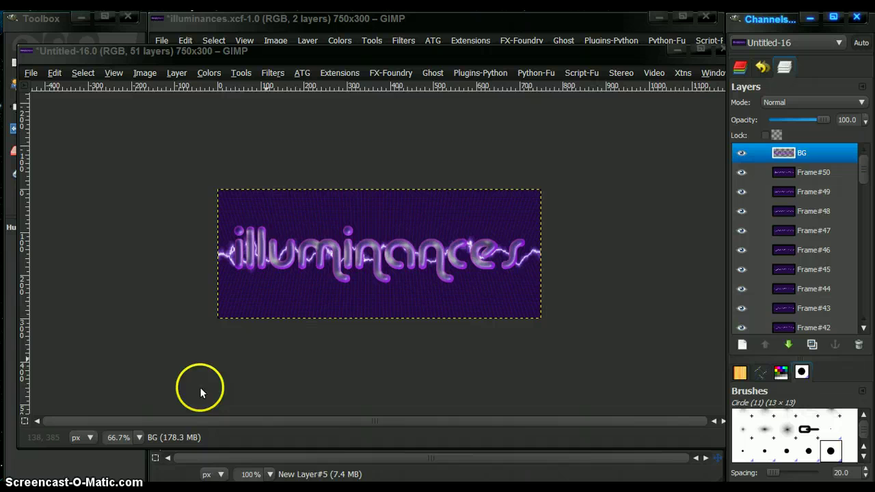
At 200% zoom, set the BG text layer's opacity to 85 and drag it back below Frame#1
left_click(139, 438)
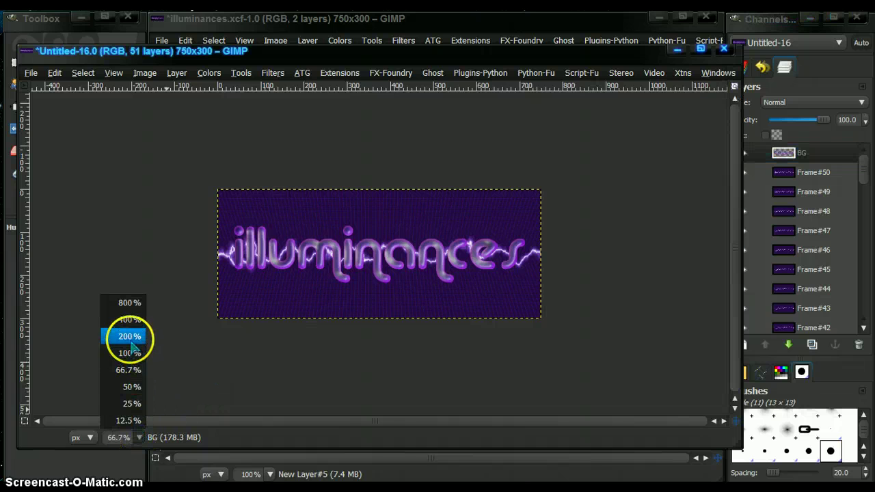
left_click(130, 337)
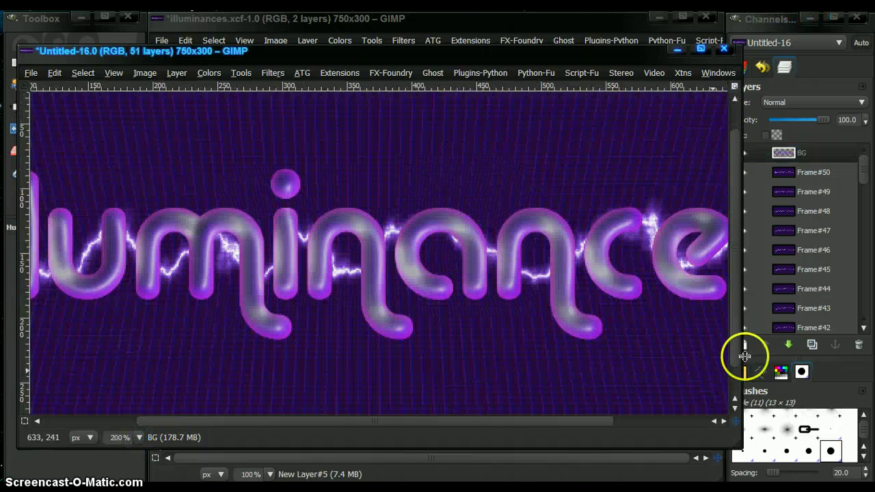
left_click(842, 119)
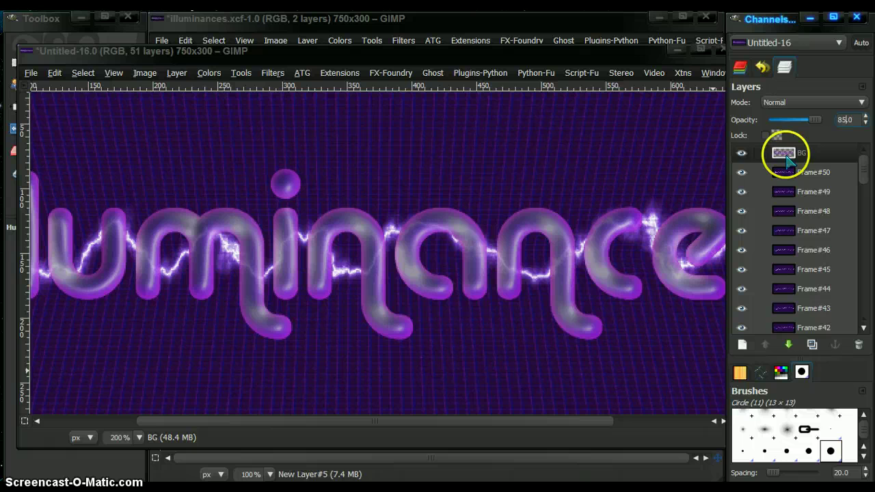
left_click_drag(784, 148, 793, 333)
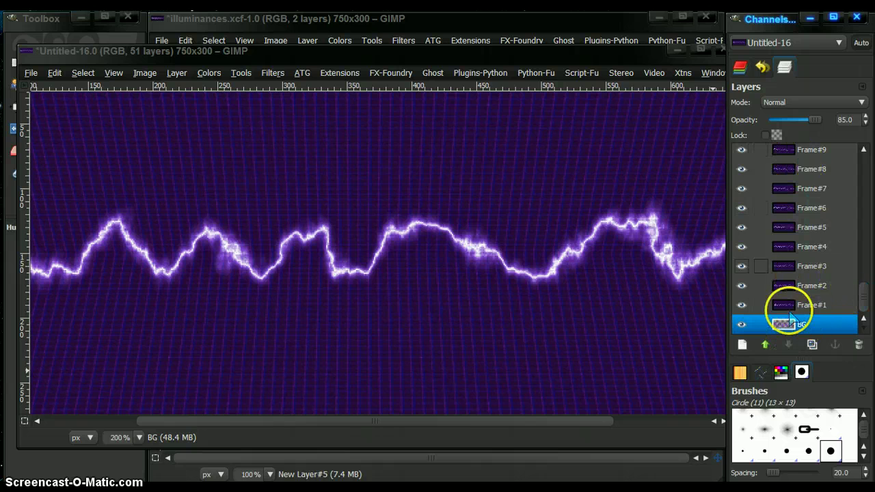
Run Filters > Animation > Overlay background to merge the illuminances text into all 50 lightning frames
left_click(279, 80)
left_click(277, 75)
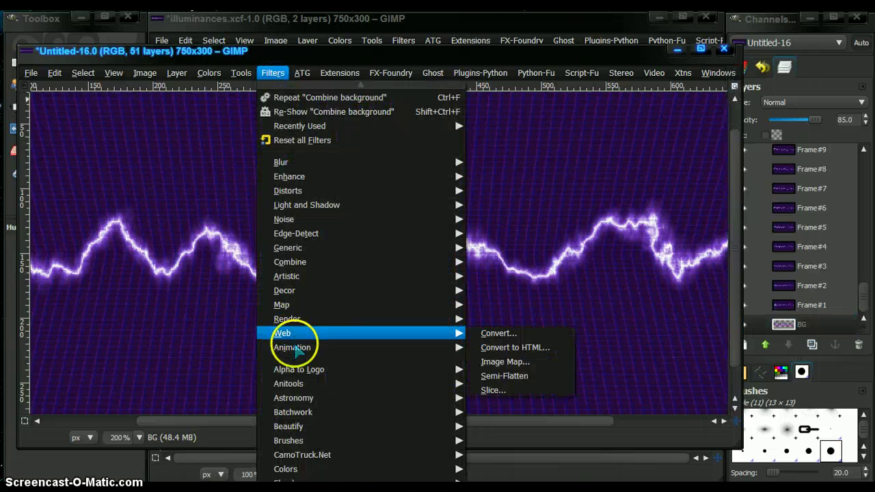
mouse_move(367, 351)
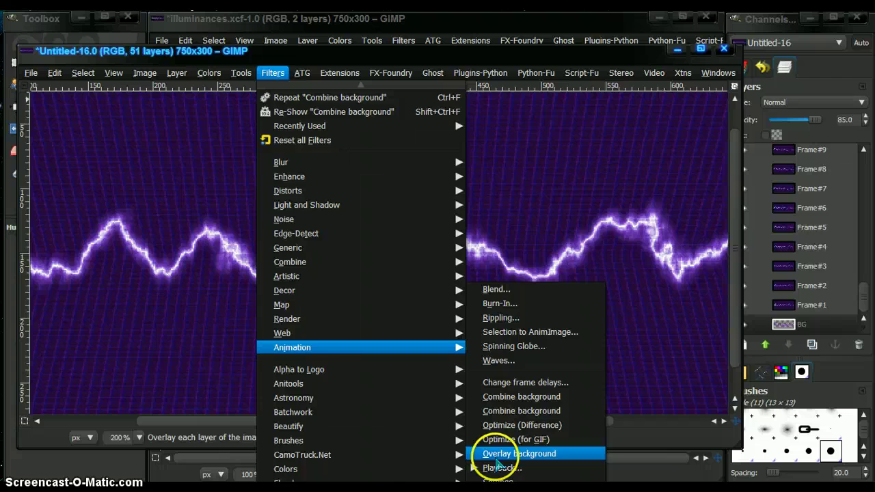
left_click(496, 459)
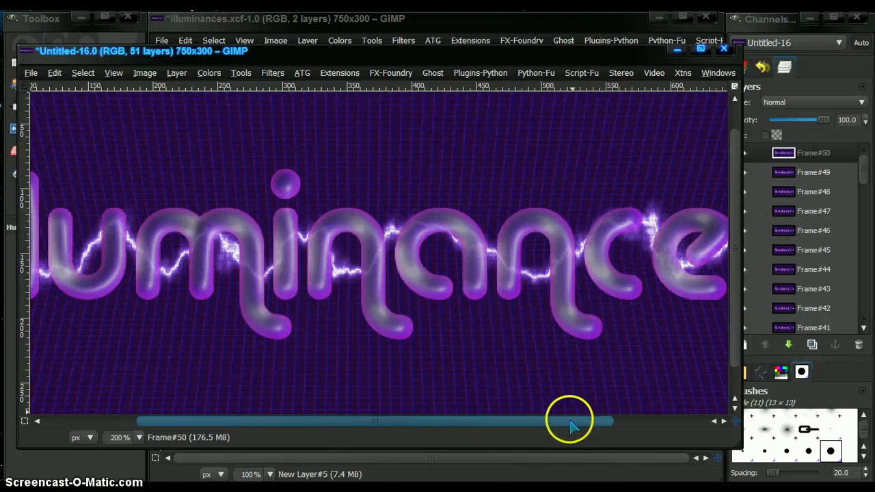
Zoom the canvas out to 100% to see the whole image
left_click_drag(567, 421, 547, 424)
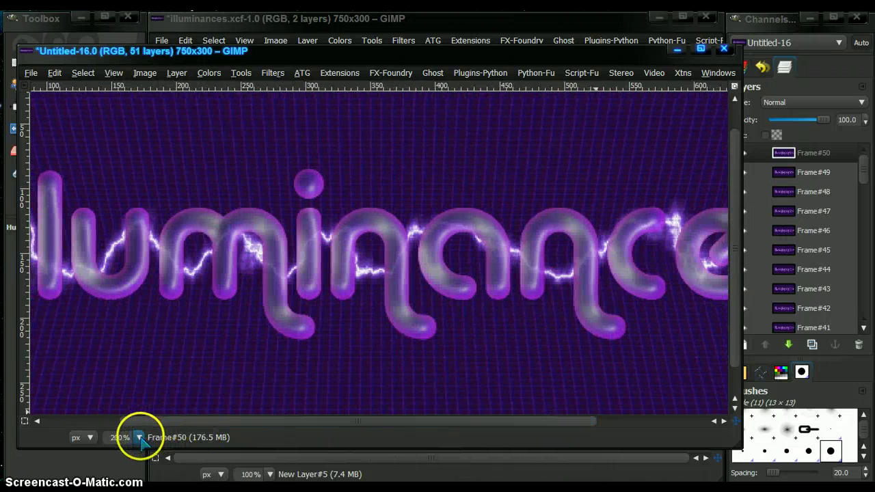
left_click(138, 437)
left_click(128, 354)
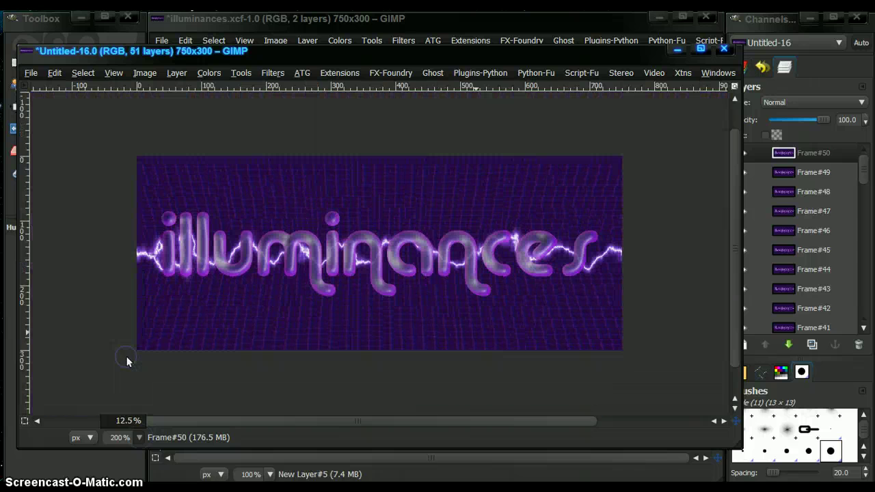
Delete the BG layer from the Layers dock, leaving Frame#1 through Frame#50
left_click_drag(866, 173, 867, 301)
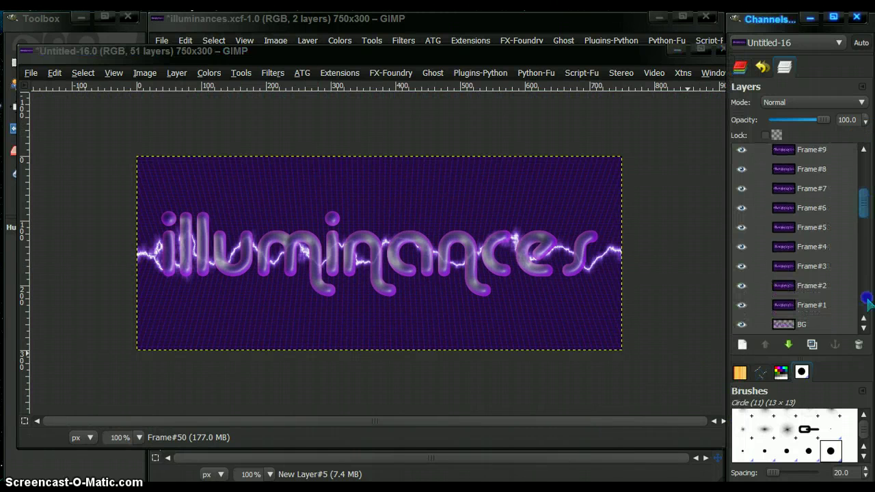
right_click(783, 327)
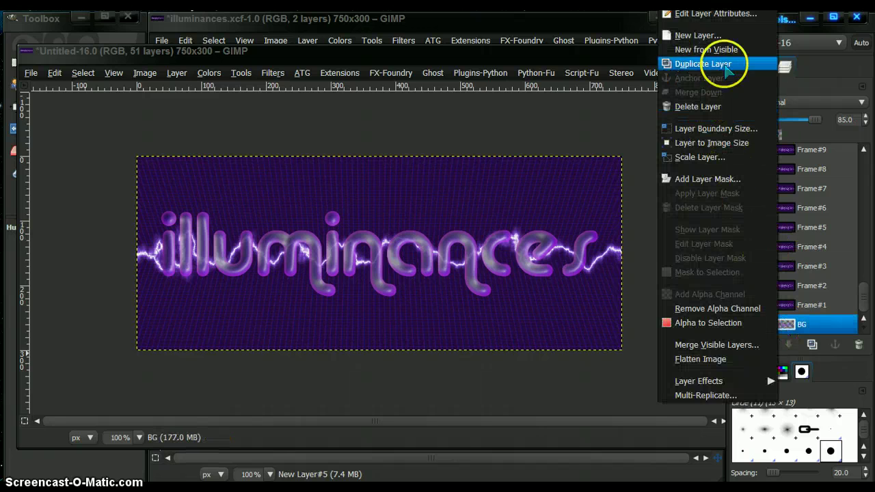
left_click(697, 35)
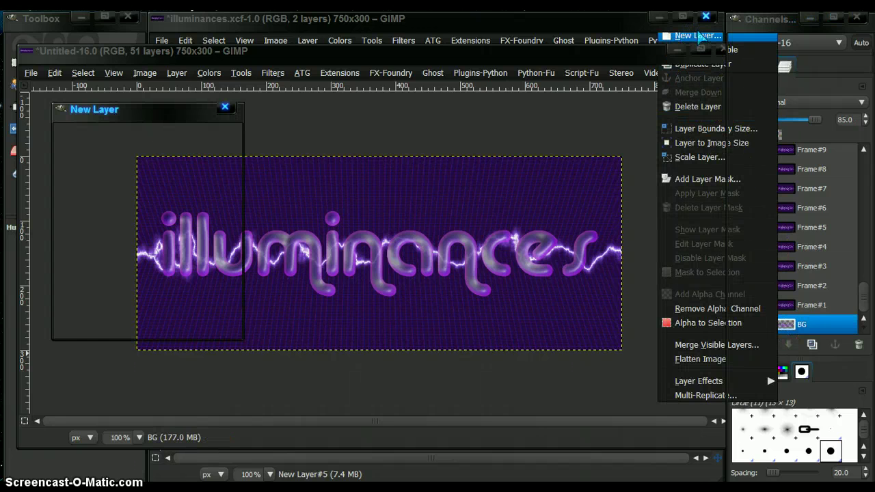
left_click(224, 108)
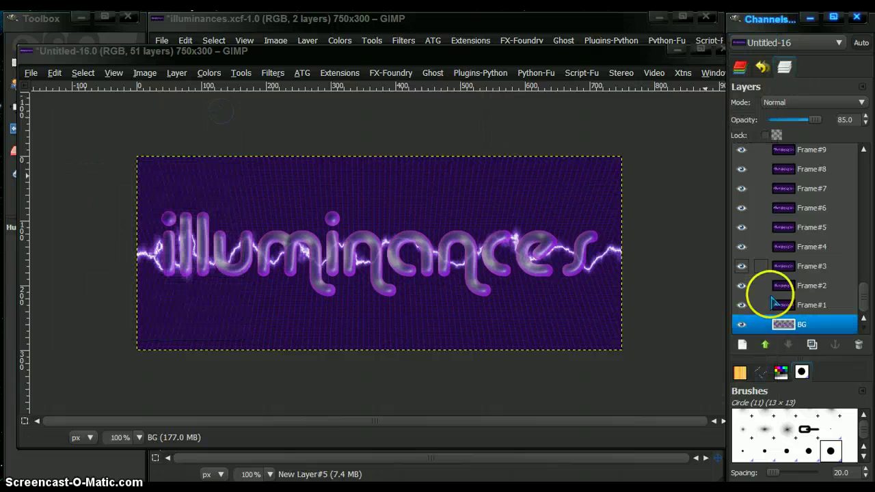
right_click(785, 326)
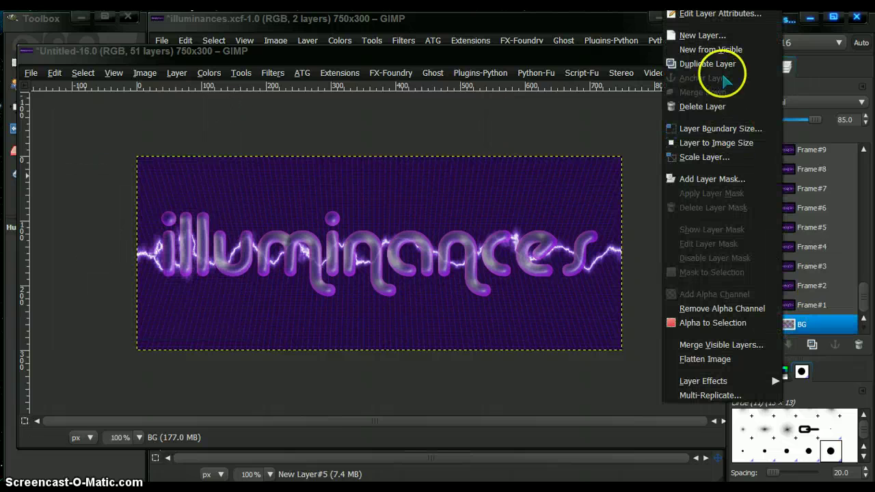
left_click(692, 107)
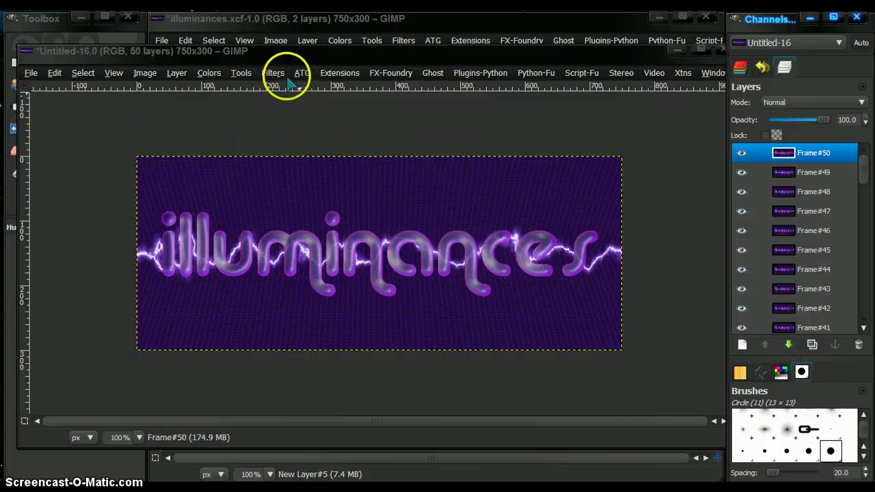
left_click(267, 72)
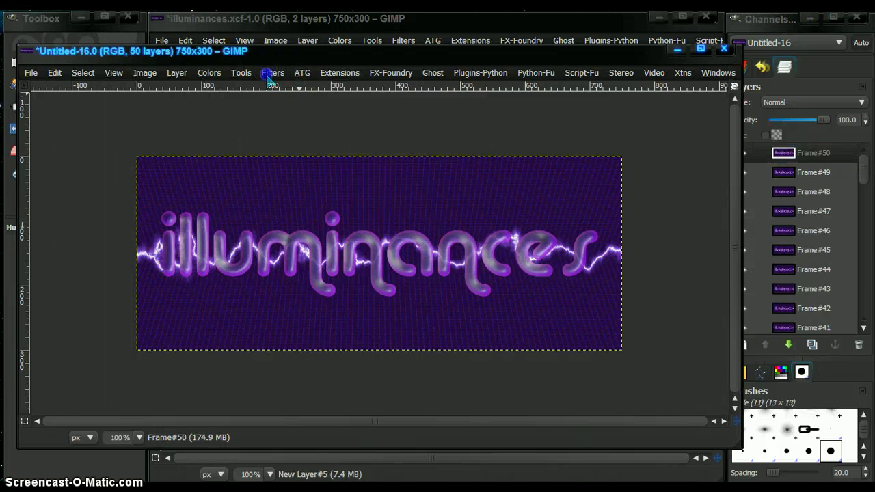
Open Filters > Animation > Playback and play the 50-frame lettered lightning animation
left_click(271, 72)
mouse_move(293, 348)
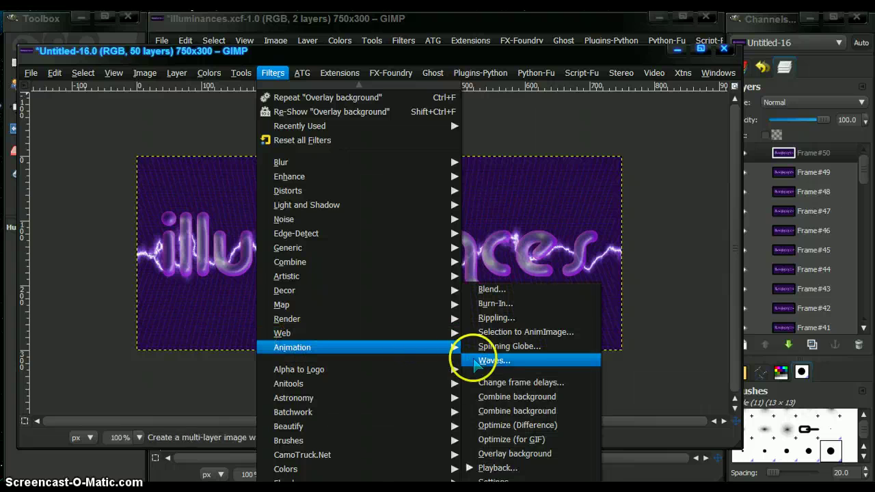
left_click(491, 469)
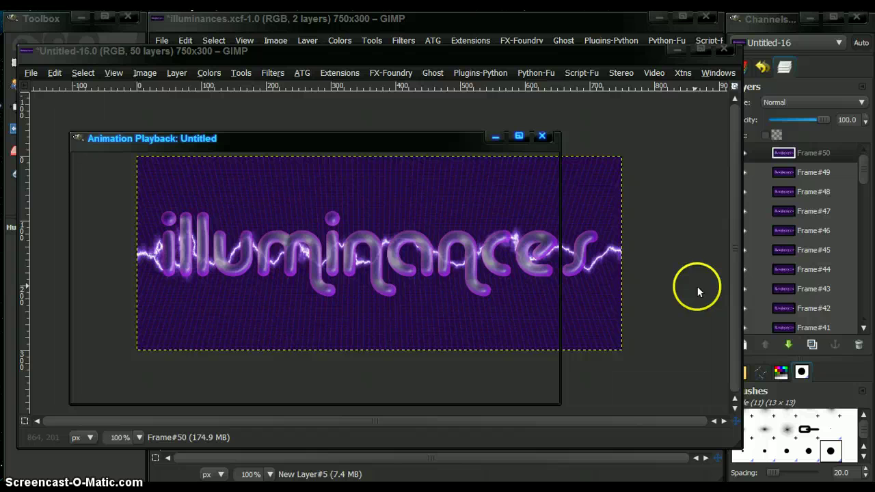
left_click(89, 167)
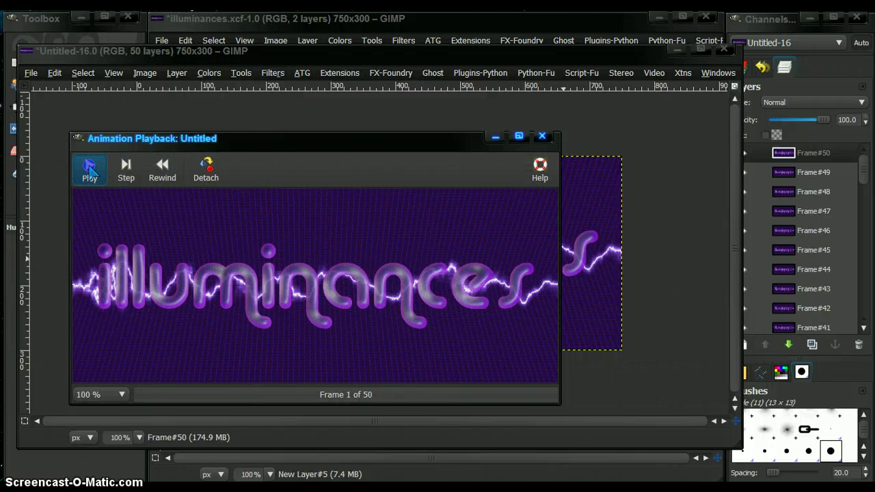